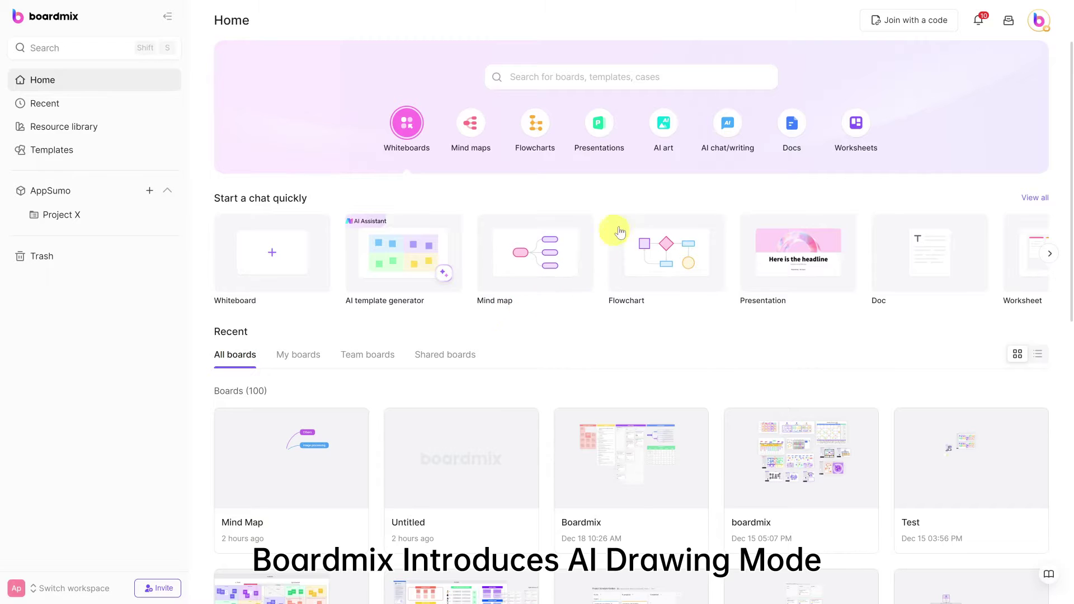
- From the Home page's AI art section, start a blank board in AI Drawing Mode
{"action": "left_click", "coordinate": [660, 134]}
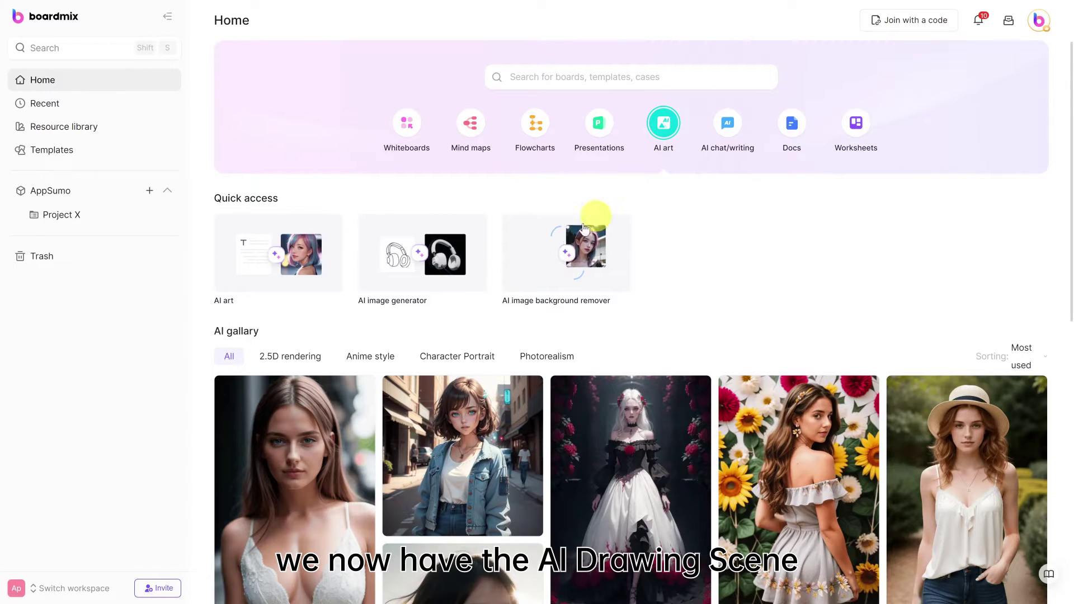
{"action": "left_click", "coordinate": [311, 259]}
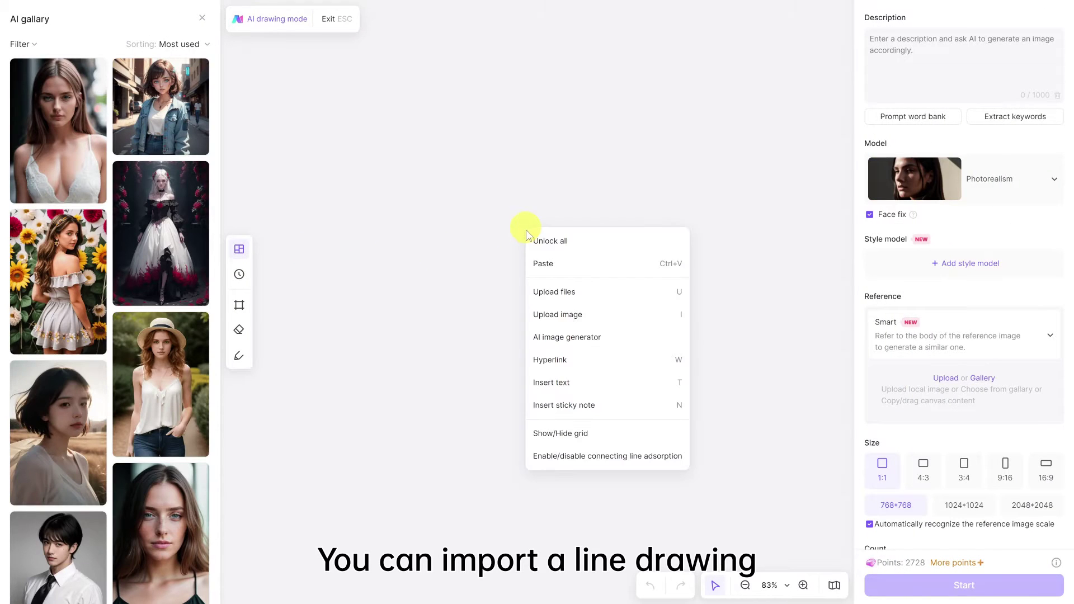
- Upload the bedroom line drawing and describe it as interior design bedroom
{"action": "left_click", "coordinate": [557, 313]}
{"action": "left_click", "coordinate": [557, 317]}
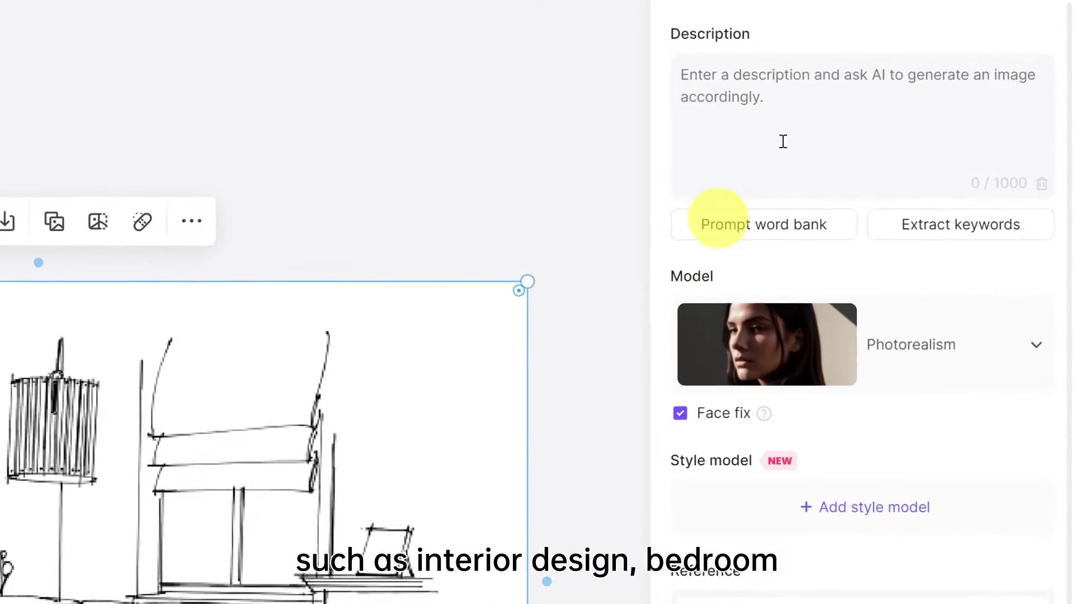
{"action": "left_click", "coordinate": [899, 57]}
{"action": "type", "text": "gn"}
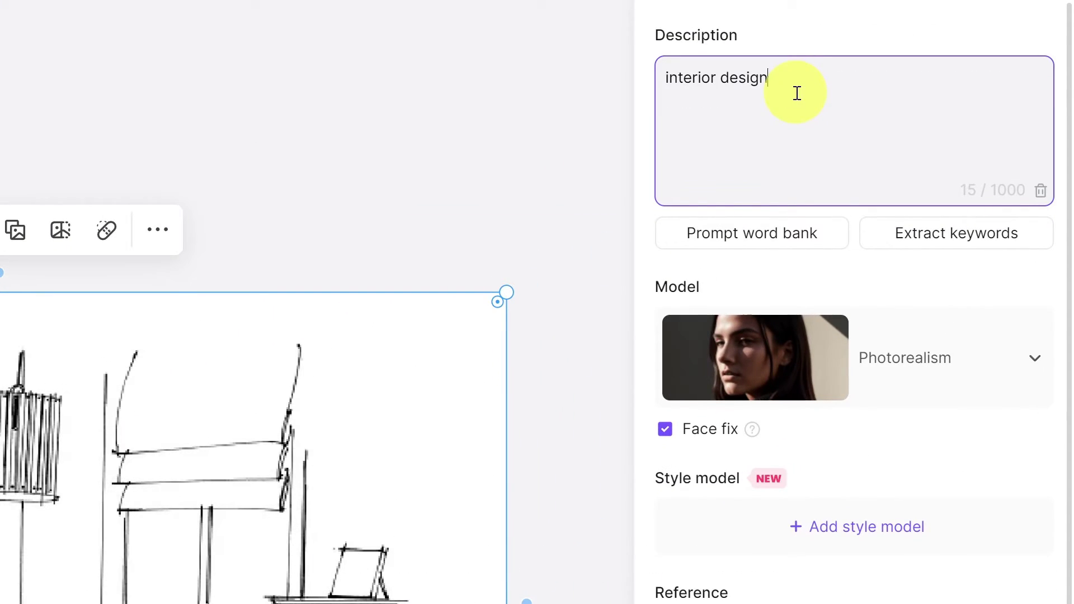
{"action": "type", "text": ", bedroom"}
- Add the Neoclassical bedroom style model to the base model
{"action": "left_click", "coordinate": [890, 122]}
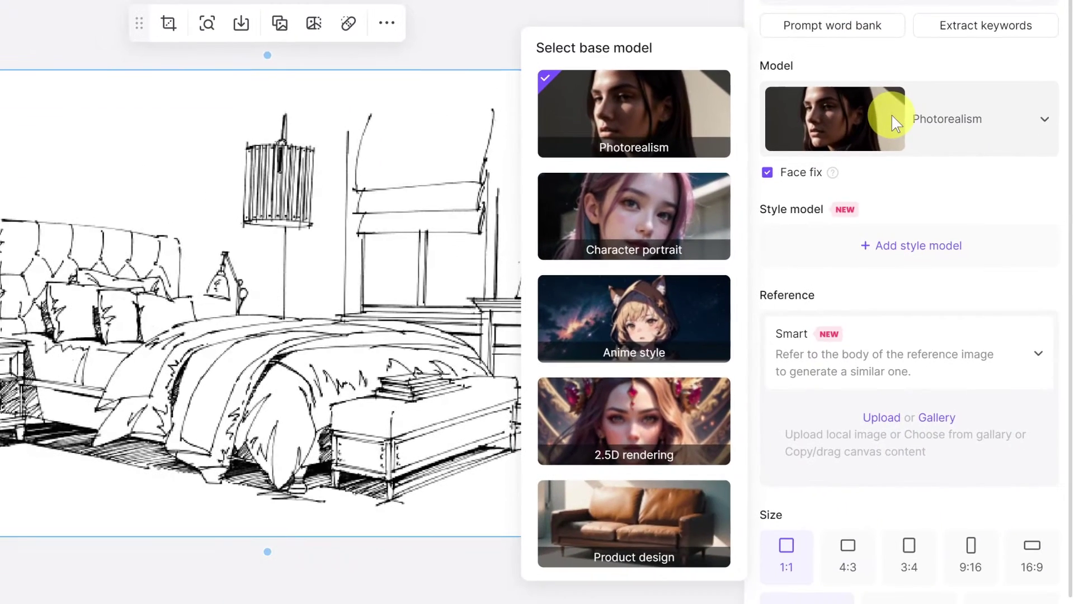
{"action": "left_click", "coordinate": [870, 243]}
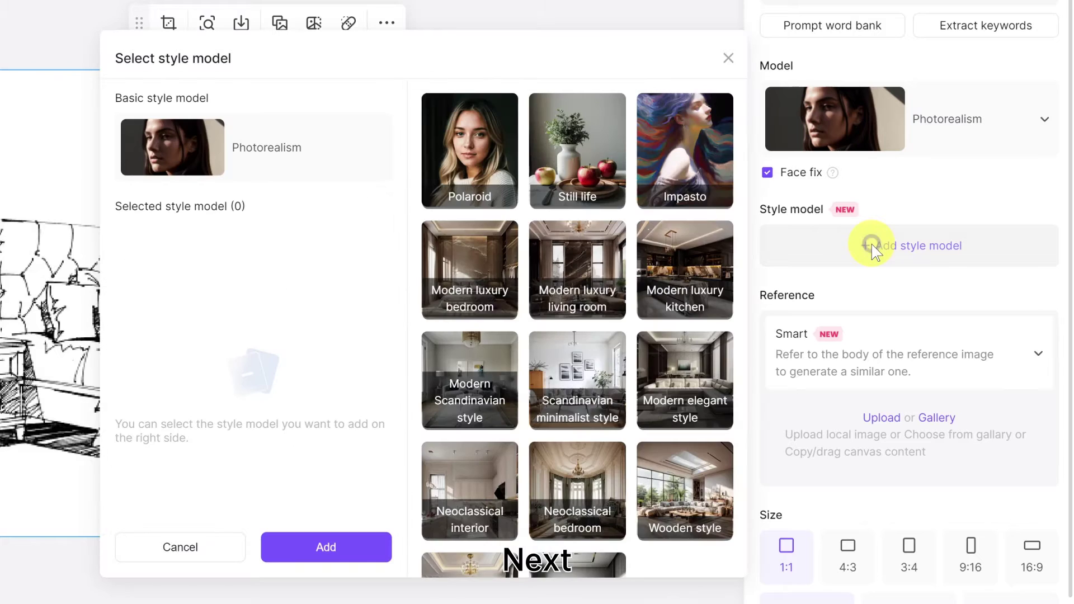
{"action": "left_click", "coordinate": [568, 464]}
{"action": "left_click", "coordinate": [478, 478]}
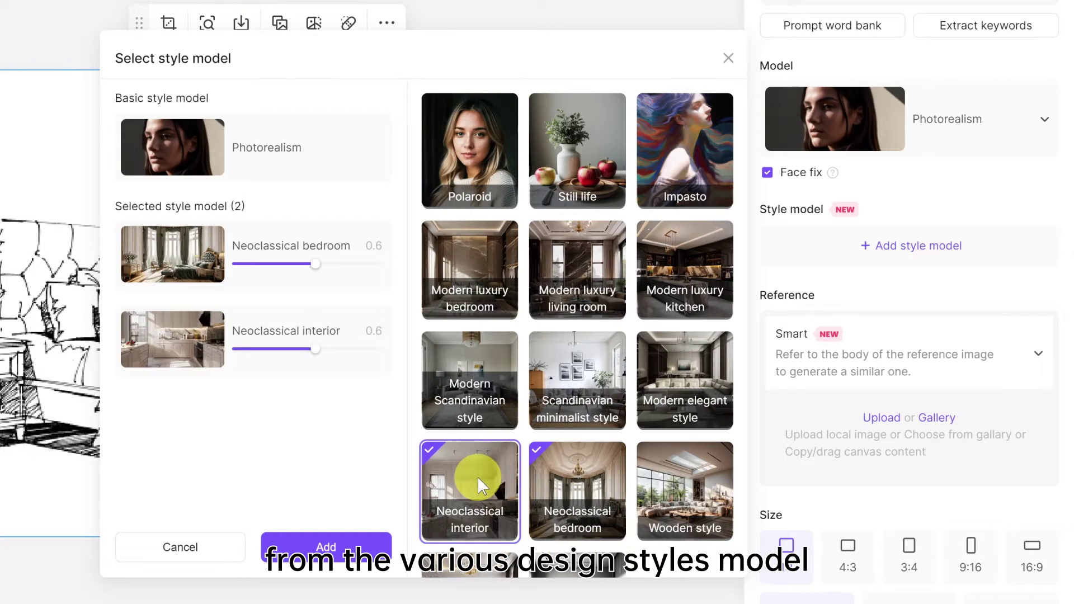
{"action": "left_click", "coordinate": [478, 477]}
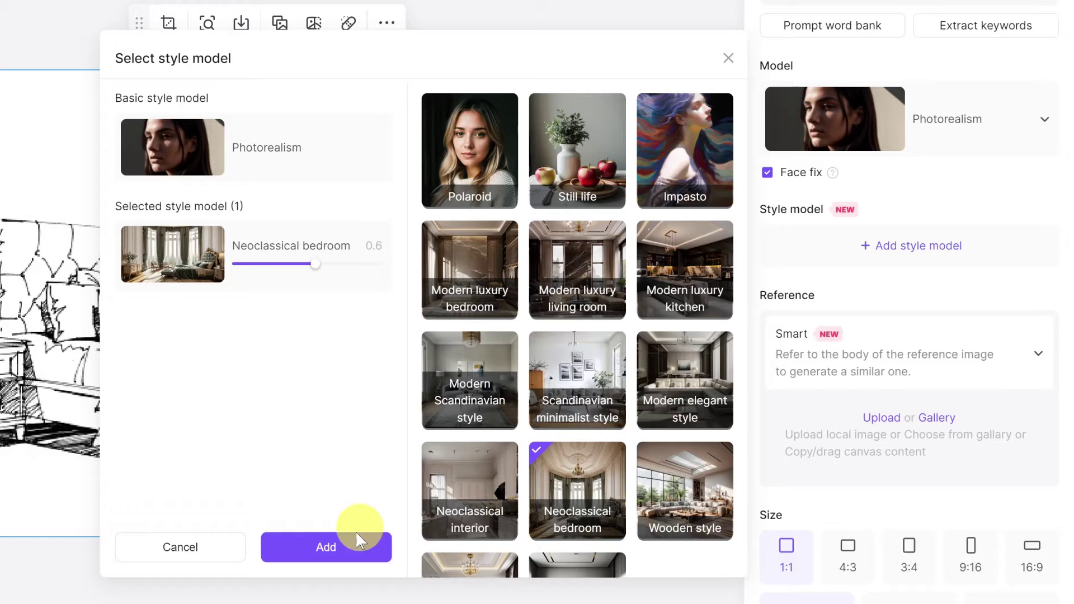
{"action": "left_click", "coordinate": [340, 546]}
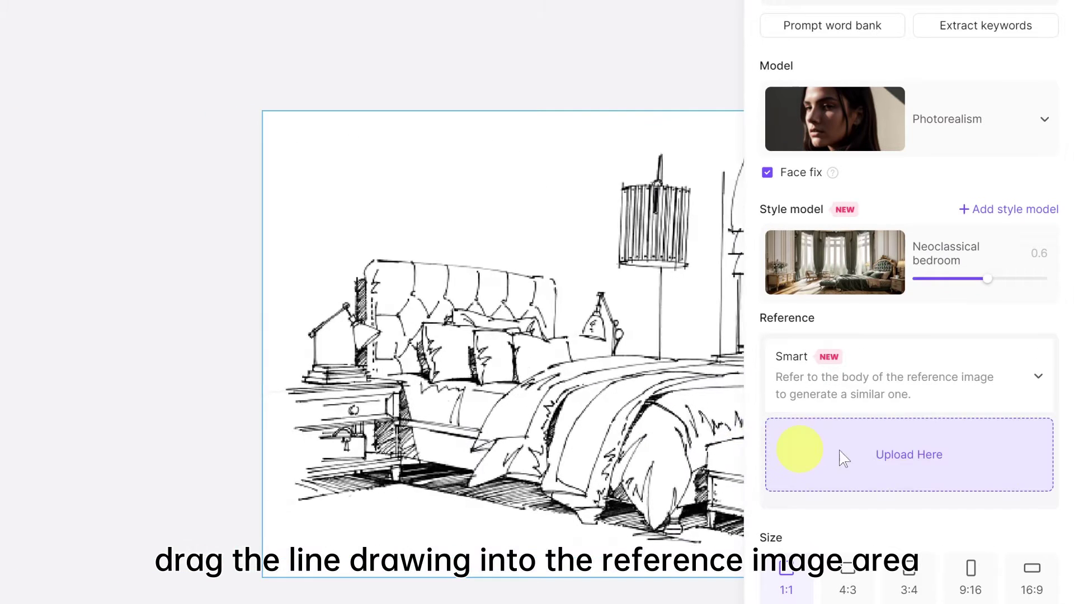
- Use the line drawing as a Sketch conversion reference and generate one 16:9 photorealistic render
{"action": "left_click_drag", "start_coordinate": [439, 412], "coordinate": [912, 457]}
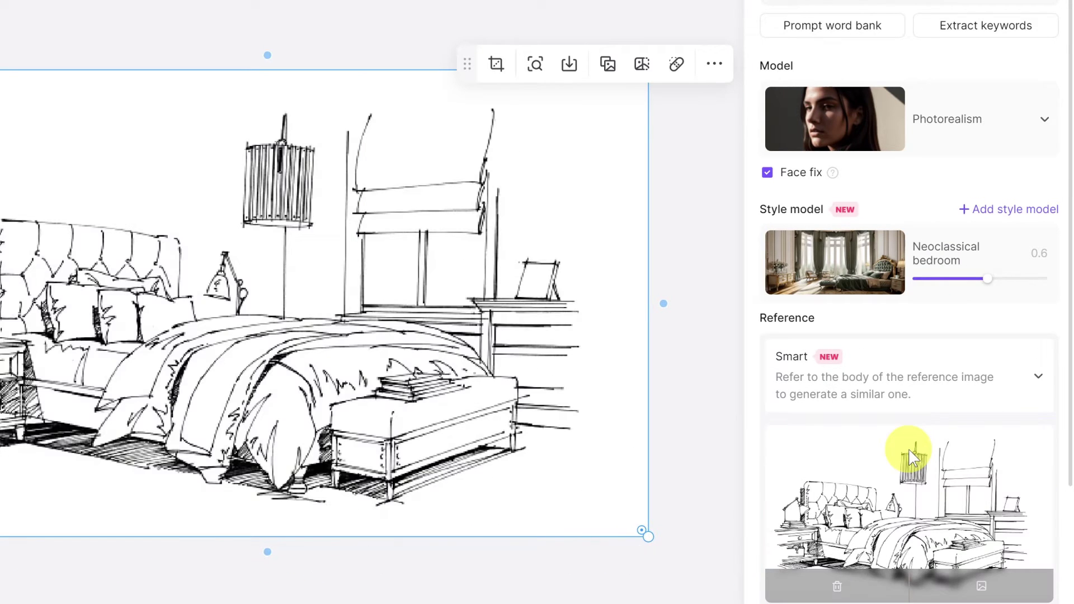
{"action": "left_click", "coordinate": [963, 378]}
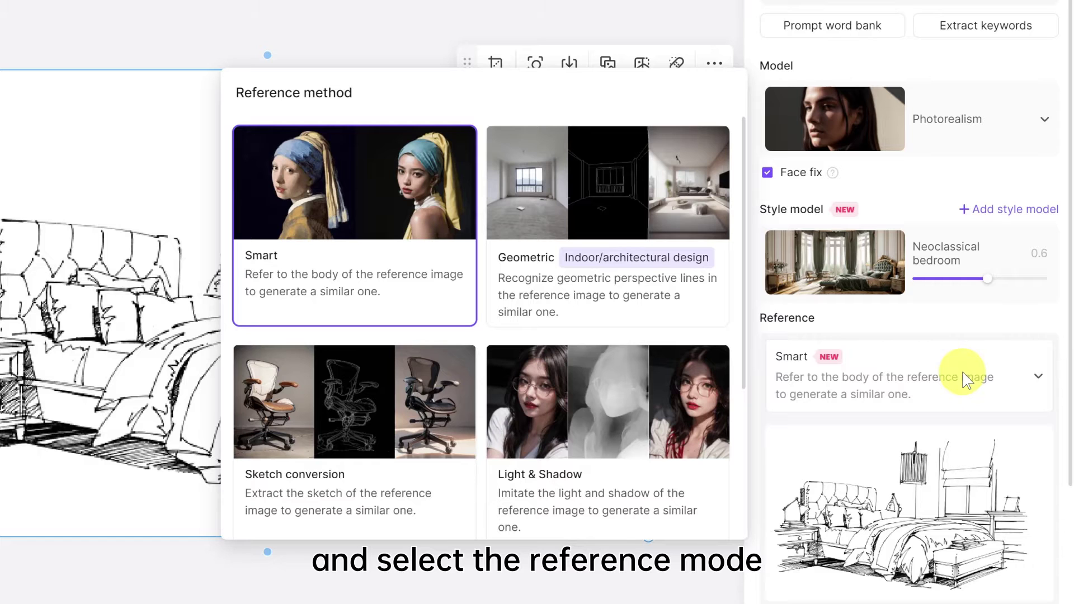
{"action": "left_click", "coordinate": [369, 451]}
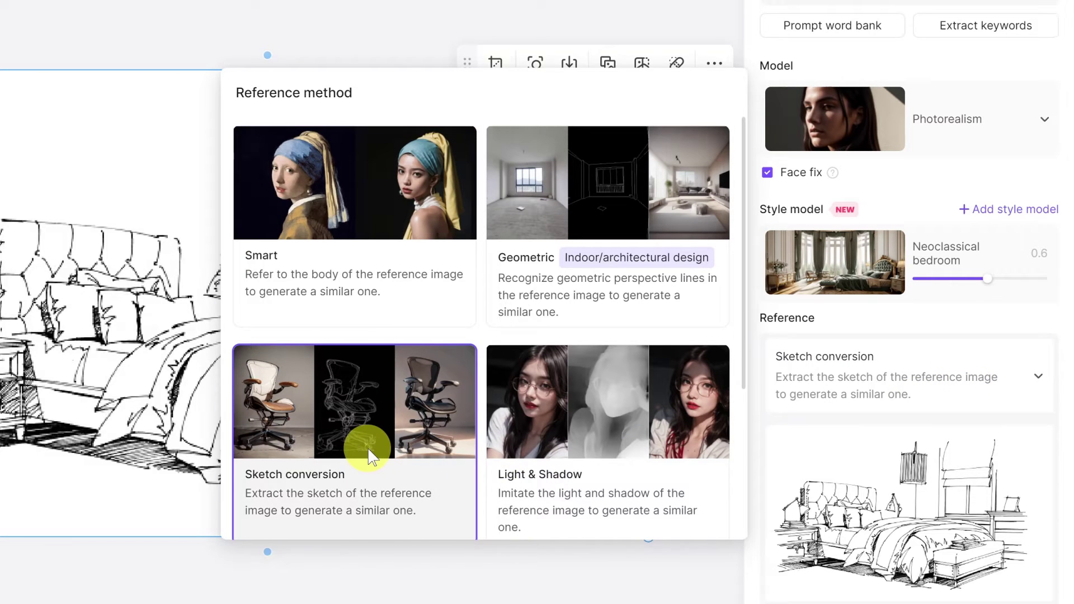
{"action": "scroll", "coordinate": [913, 380], "scroll_direction": "down", "scroll_amount": 5}
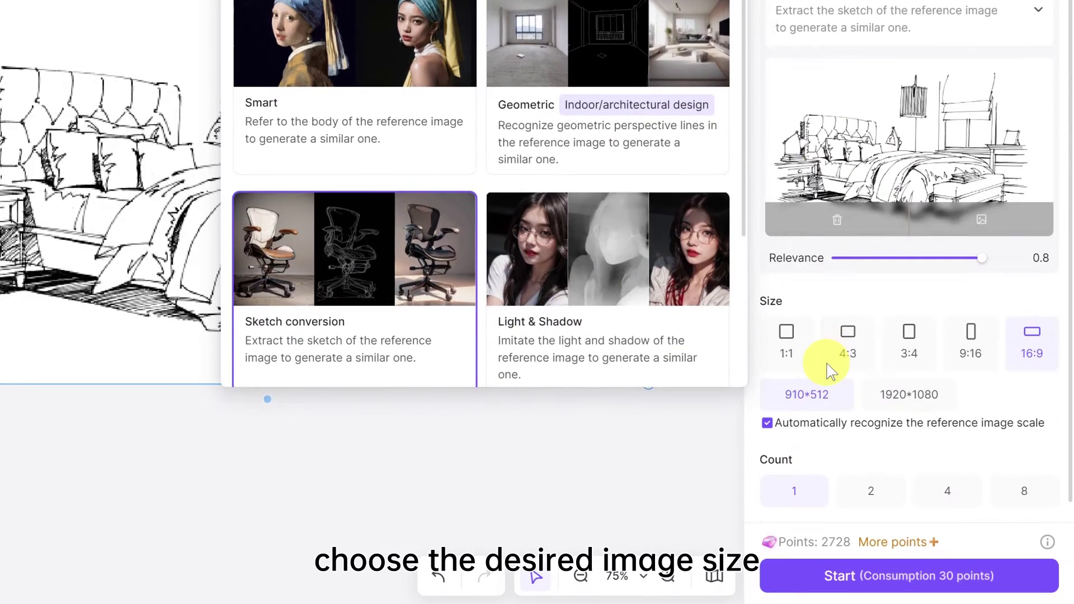
{"action": "left_click", "coordinate": [1032, 340]}
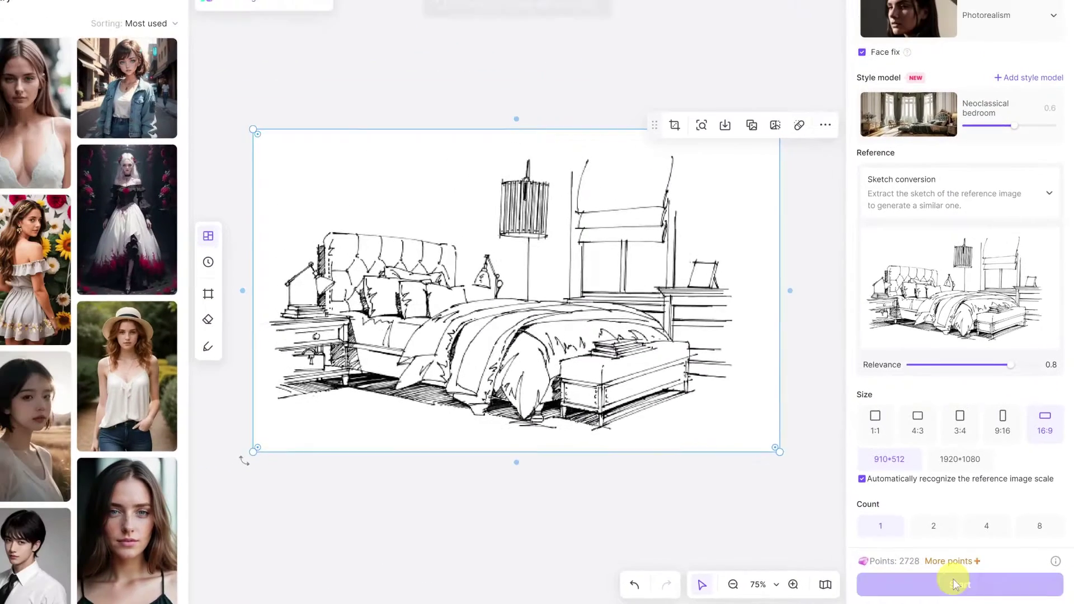
{"action": "left_click", "coordinate": [962, 585]}
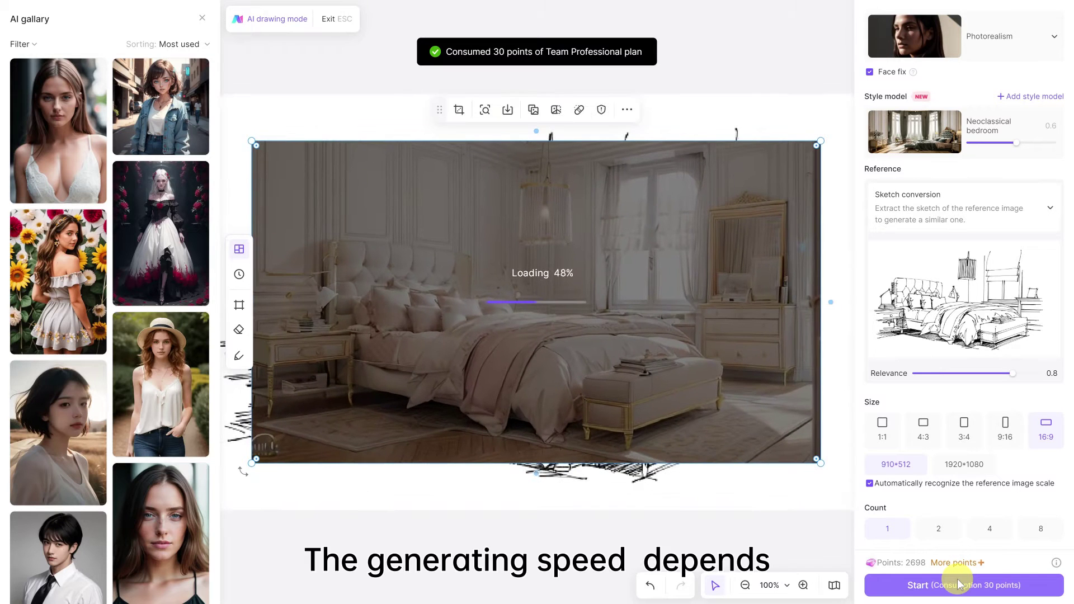
{"action": "scroll", "coordinate": [575, 273], "scroll_direction": "down", "scroll_amount": 5}
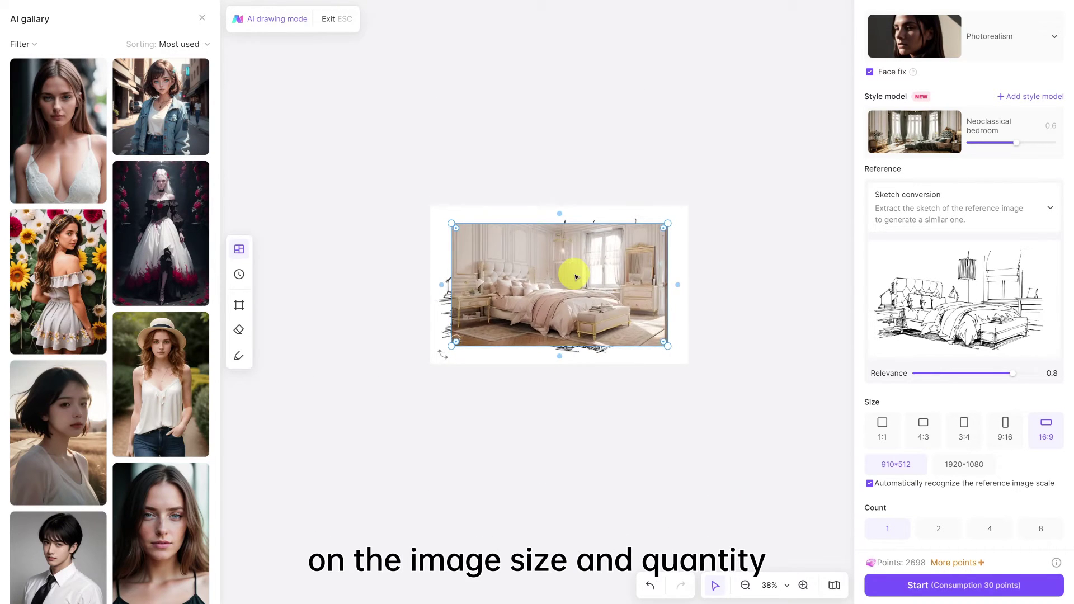
{"action": "mouse_move", "coordinate": [576, 274]}
{"action": "left_mouse_down"}
{"action": "mouse_move", "coordinate": [436, 170]}
{"action": "mouse_move", "coordinate": [558, 125]}
{"action": "mouse_move", "coordinate": [674, 132]}
{"action": "left_mouse_up"}
- Move the first render aside, edit the sketch copy freehand, and generate a second render
{"action": "left_click", "coordinate": [420, 139]}
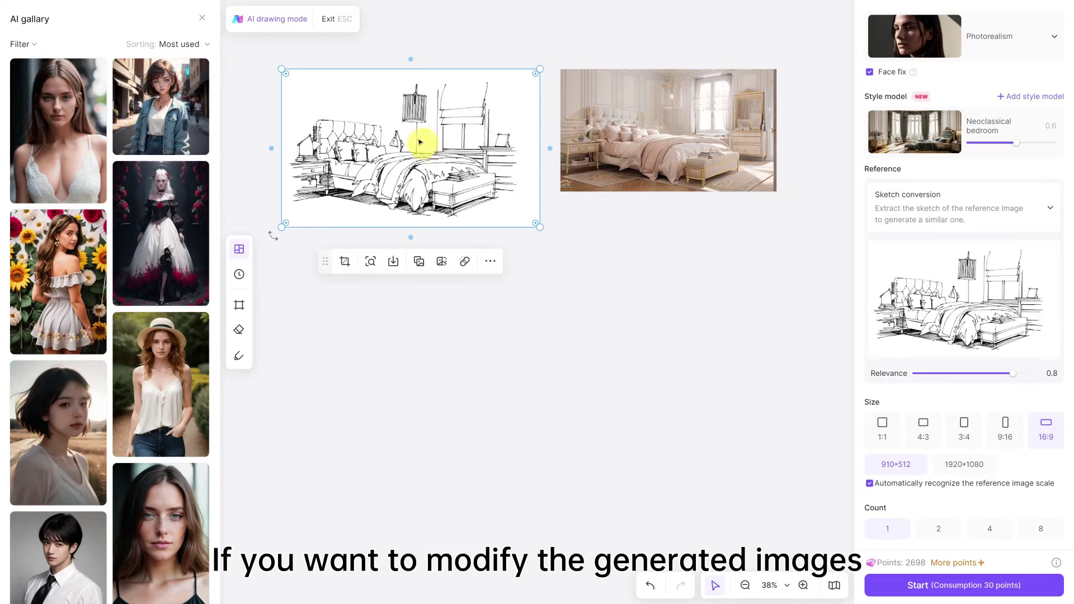
{"action": "left_click_drag", "start_coordinate": [420, 139], "coordinate": [412, 326]}
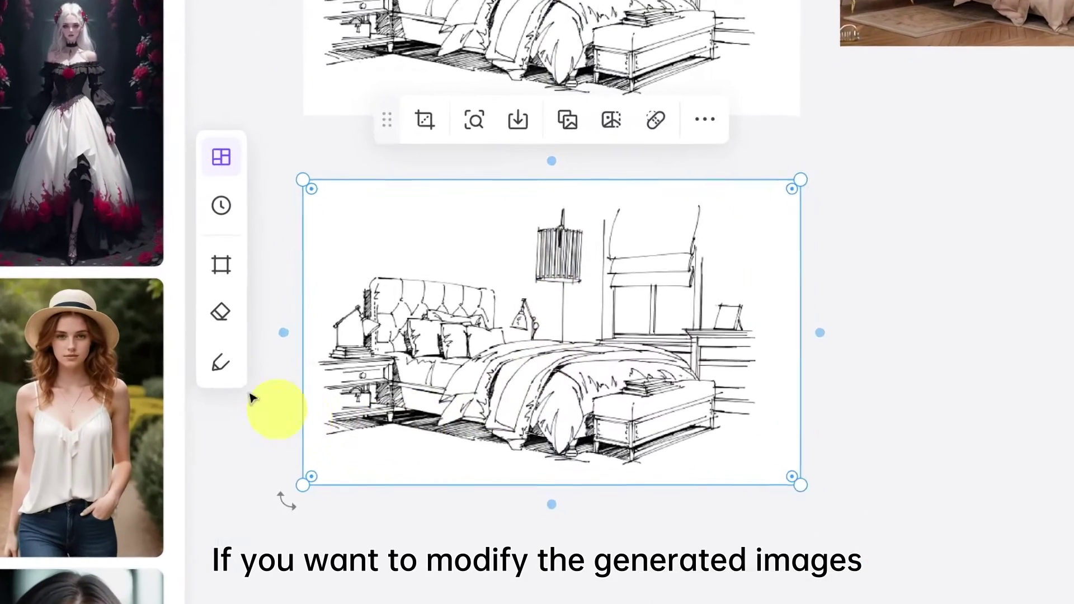
{"action": "left_click", "coordinate": [239, 355]}
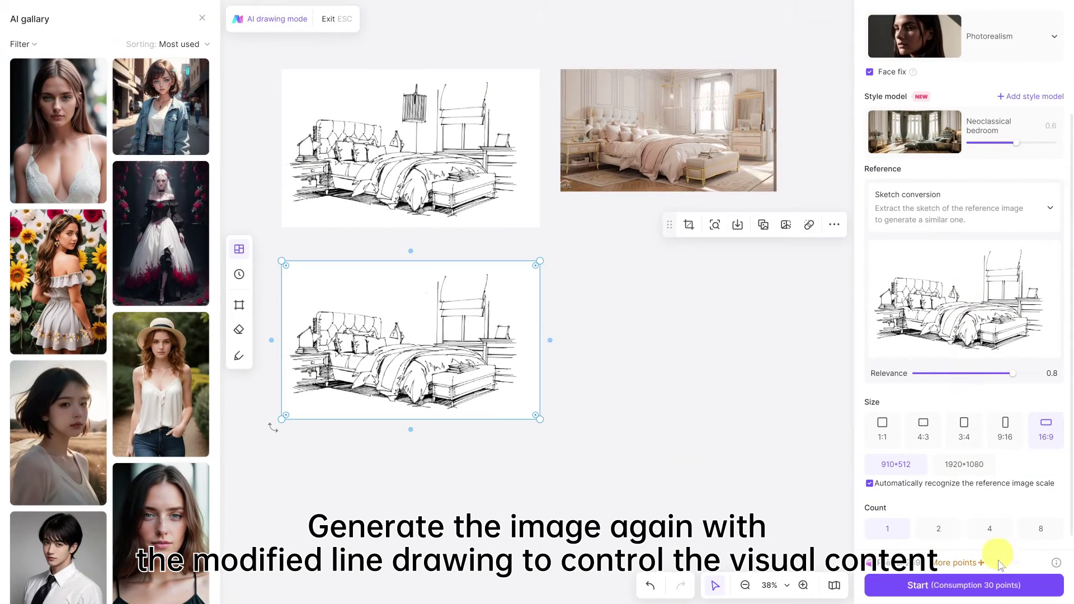
{"action": "left_click", "coordinate": [999, 585]}
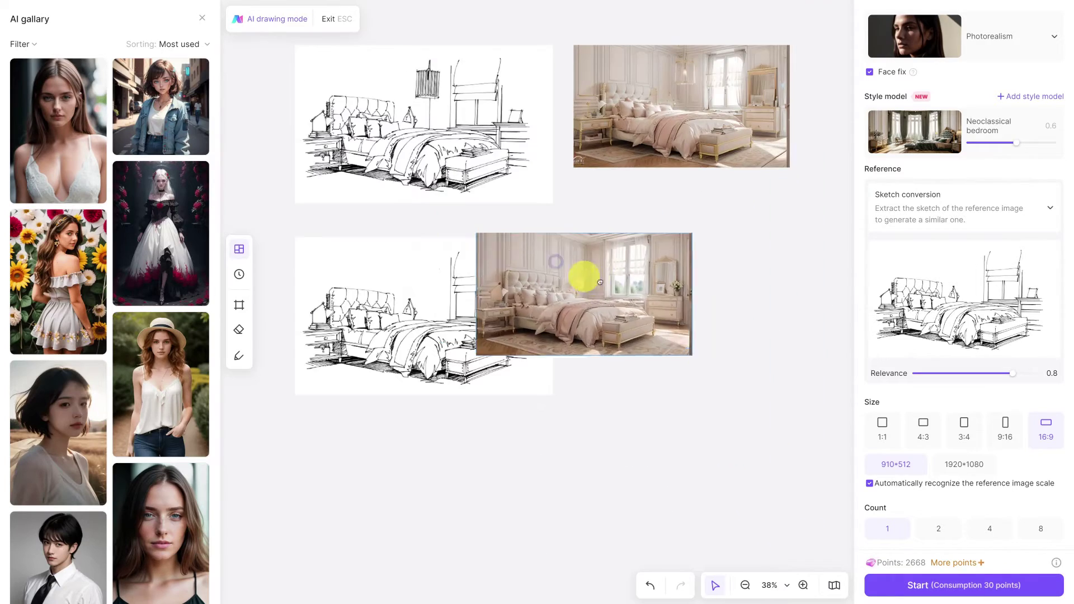
{"action": "scroll", "coordinate": [649, 384], "scroll_direction": "down", "scroll_amount": 3}
{"action": "left_click_drag", "start_coordinate": [268, 110], "coordinate": [561, 307]}
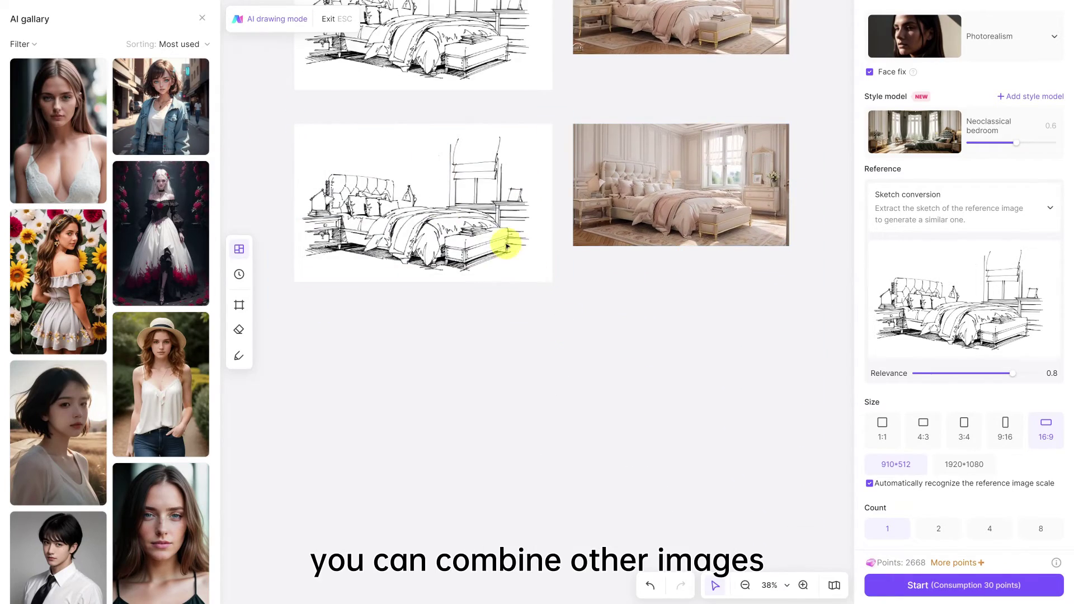
{"action": "left_click_drag", "start_coordinate": [503, 240], "coordinate": [495, 306]}
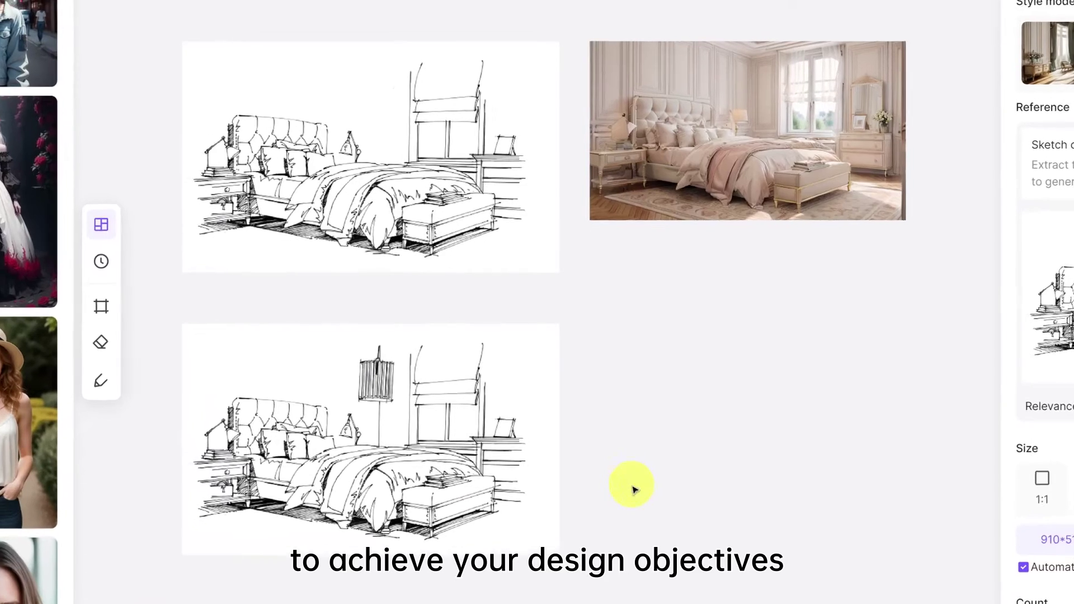
- Fit a vase sketch onto the lower drawing and upload the yellow flower photo
{"action": "right_click", "coordinate": [631, 487]}
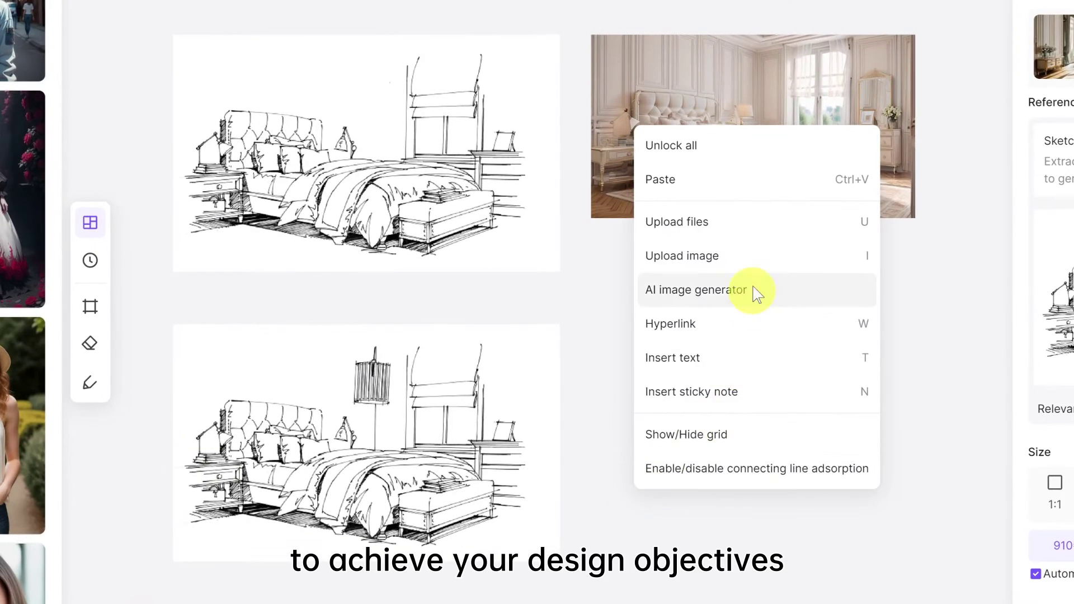
{"action": "left_click_drag", "start_coordinate": [302, 171], "coordinate": [498, 417]}
{"action": "right_click", "coordinate": [652, 434]}
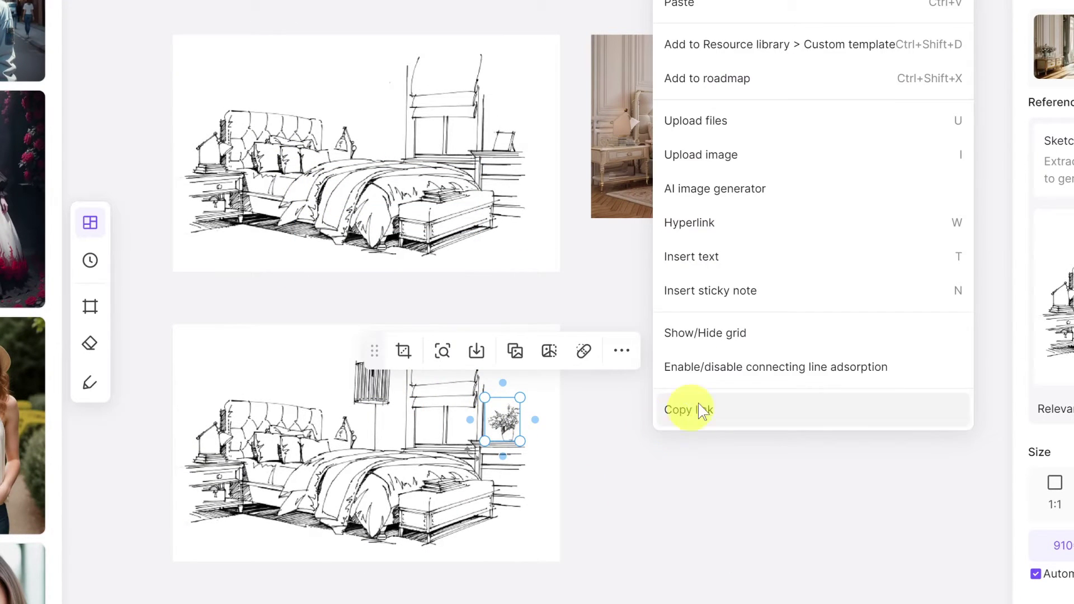
{"action": "left_click", "coordinate": [793, 163]}
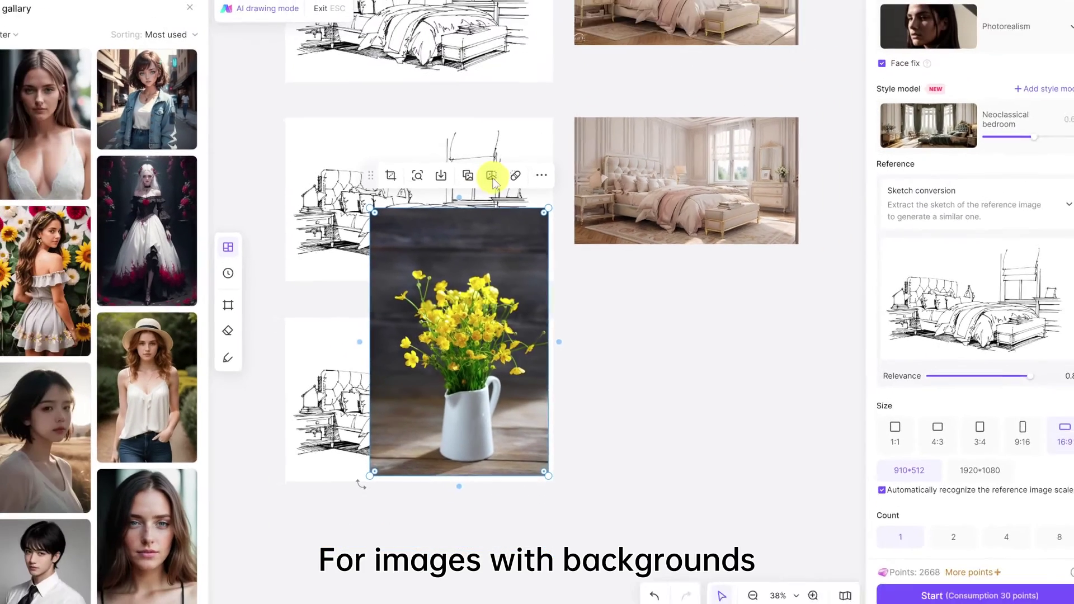
- Cut out the flower vase, delete the original photo, and shrink the cutout onto the bedside
{"action": "left_click", "coordinate": [471, 119]}
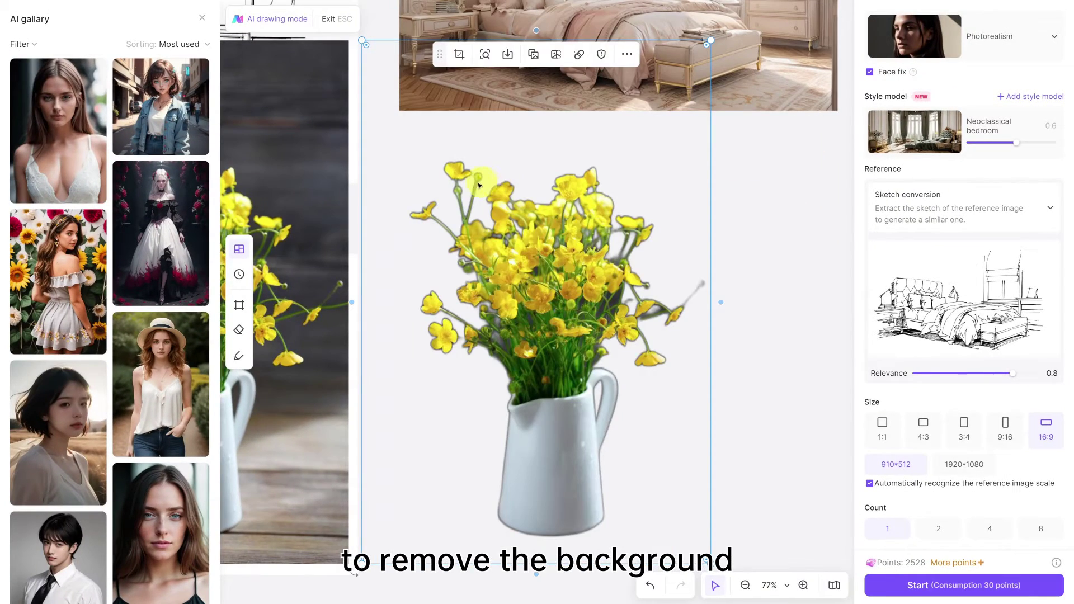
{"action": "scroll", "coordinate": [520, 321], "scroll_direction": "down", "scroll_amount": 5}
{"action": "left_click", "coordinate": [423, 330]}
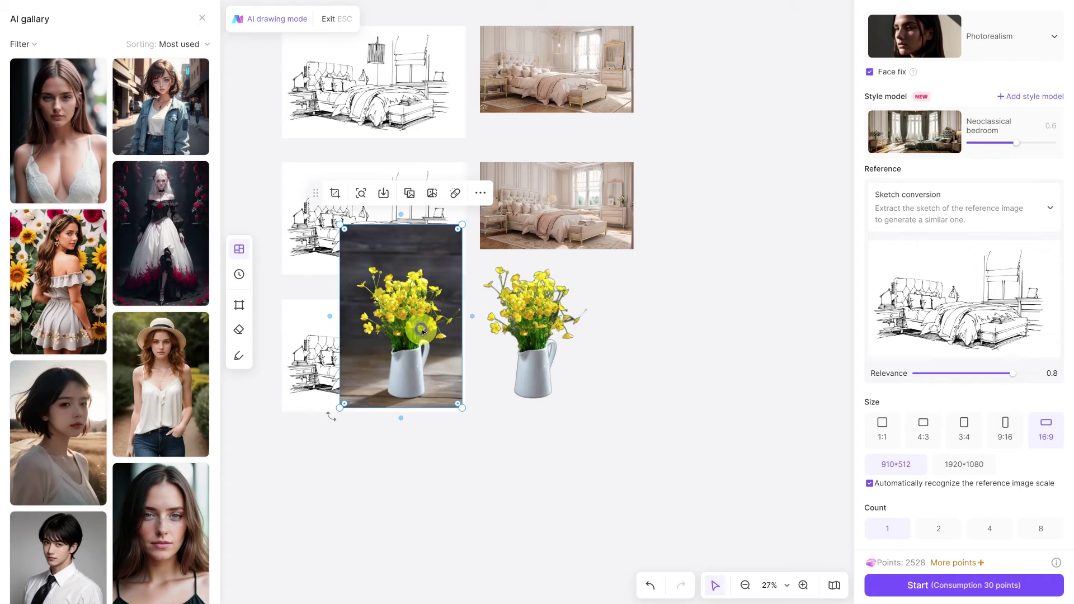
{"action": "key", "text": "Delete"}
{"action": "left_click_drag", "start_coordinate": [533, 332], "coordinate": [420, 294]}
{"action": "left_click_drag", "start_coordinate": [355, 180], "coordinate": [432, 331]}
{"action": "left_click", "coordinate": [493, 346]}
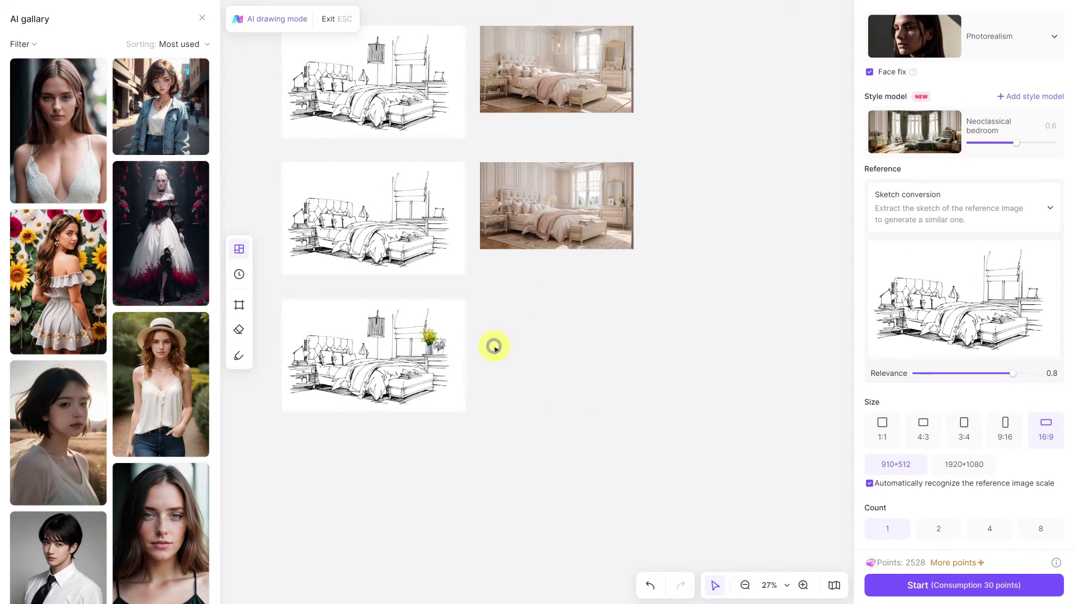
- Copy the bottom sketch and its flowers as one PNG and paste it onto empty canvas
{"action": "left_click_drag", "start_coordinate": [509, 281], "coordinate": [271, 427]}
{"action": "right_click", "coordinate": [339, 348]}
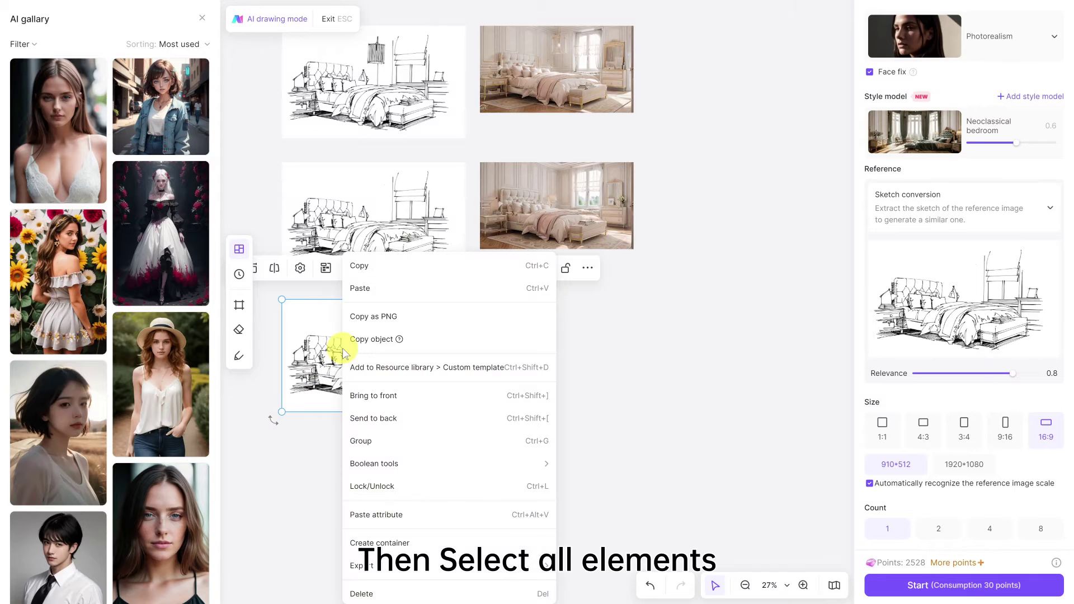
{"action": "left_click", "coordinate": [373, 317]}
{"action": "left_click", "coordinate": [499, 311]}
{"action": "key", "text": "ctrl+v"}
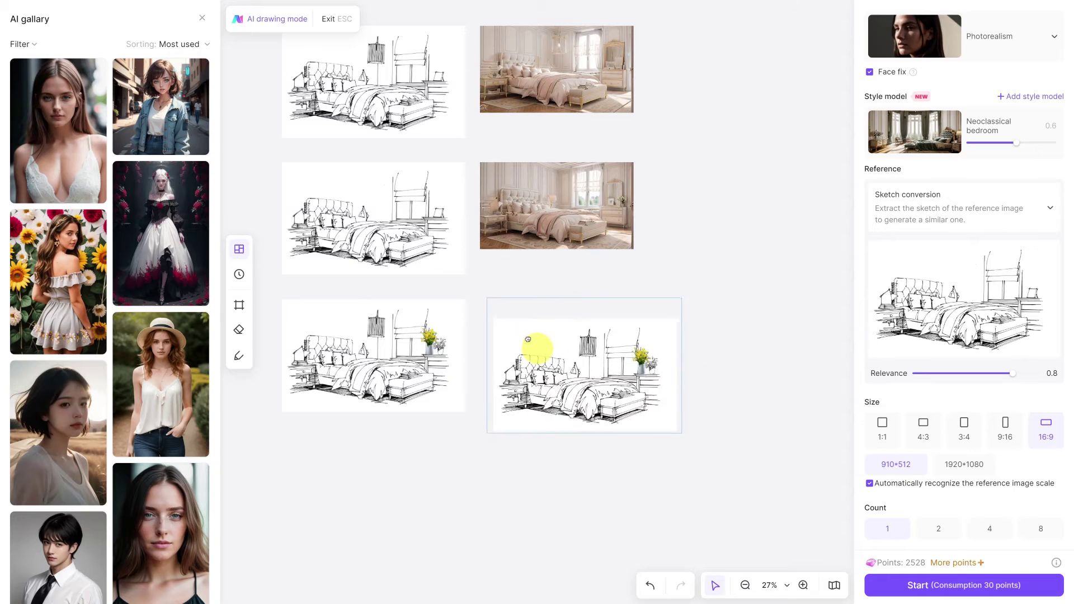
- Use the pasted sketch as reference, generate 4 renders, and move the row below the sketches
{"action": "mouse_move", "coordinate": [523, 336]}
{"action": "left_mouse_down"}
{"action": "mouse_move", "coordinate": [540, 345]}
{"action": "mouse_move", "coordinate": [875, 311]}
{"action": "left_mouse_up"}
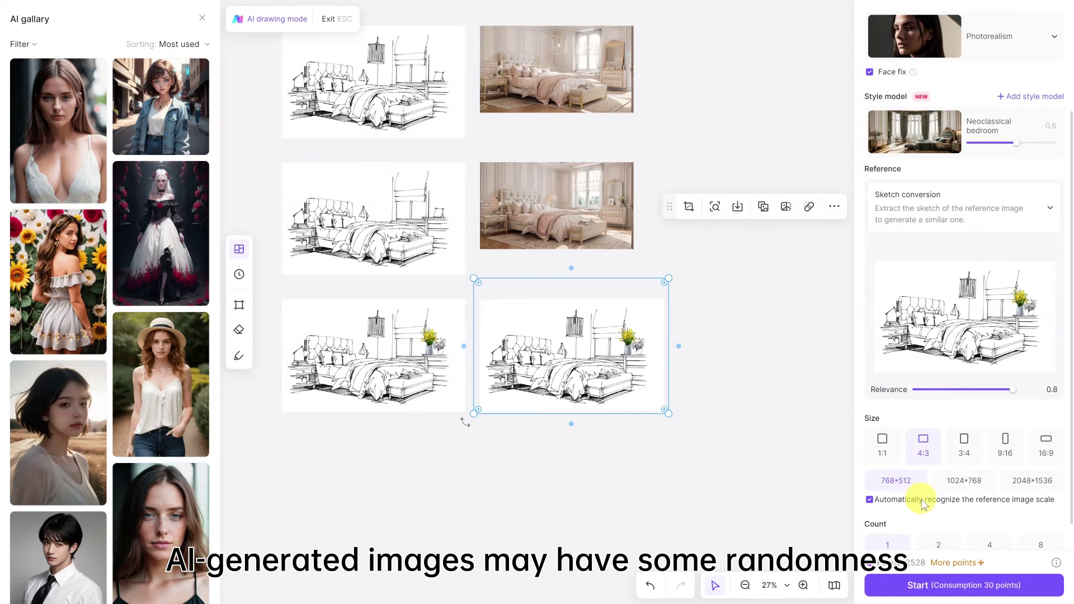
{"action": "scroll", "coordinate": [936, 514], "scroll_direction": "down", "scroll_amount": 1}
{"action": "left_click", "coordinate": [989, 528]}
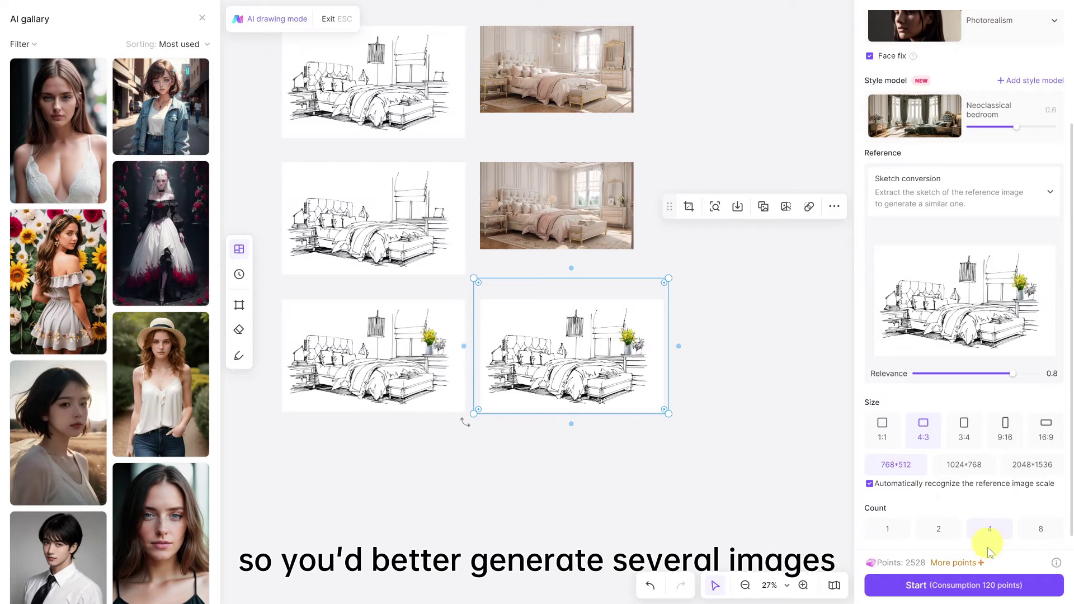
{"action": "left_click", "coordinate": [978, 586]}
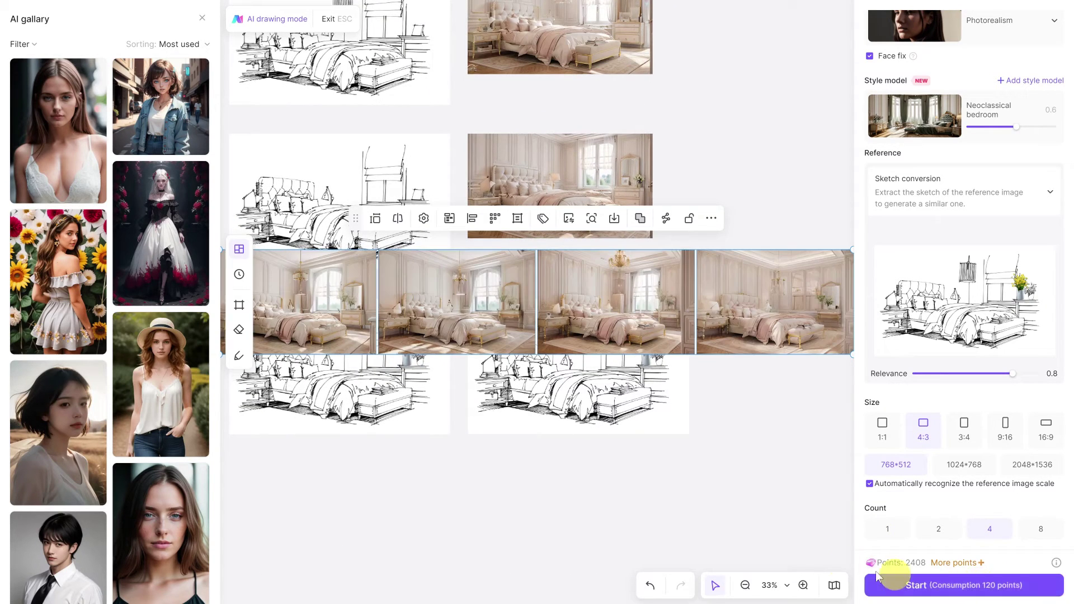
{"action": "scroll", "coordinate": [562, 319], "scroll_direction": "down", "scroll_amount": 1}
{"action": "scroll", "coordinate": [552, 299], "scroll_direction": "down", "scroll_amount": 2}
{"action": "left_click_drag", "start_coordinate": [551, 299], "coordinate": [582, 433]}
- Open the gallery's flower vase still life and create four similar images from it
{"action": "left_click", "coordinate": [567, 509]}
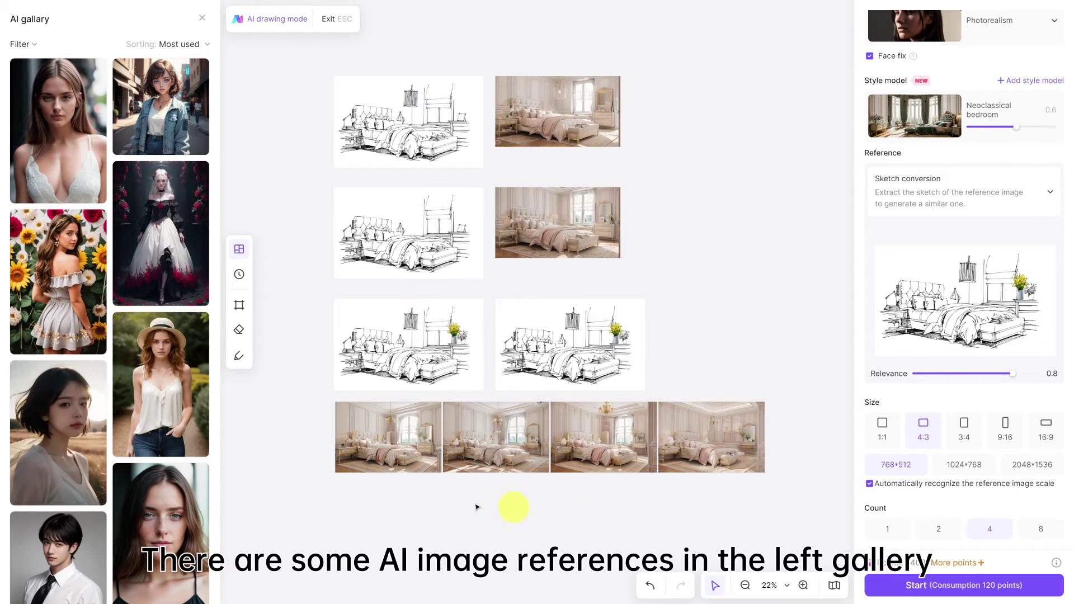
{"action": "scroll", "coordinate": [114, 325], "scroll_direction": "down", "scroll_amount": 1}
{"action": "scroll", "coordinate": [102, 303], "scroll_direction": "down", "scroll_amount": 3}
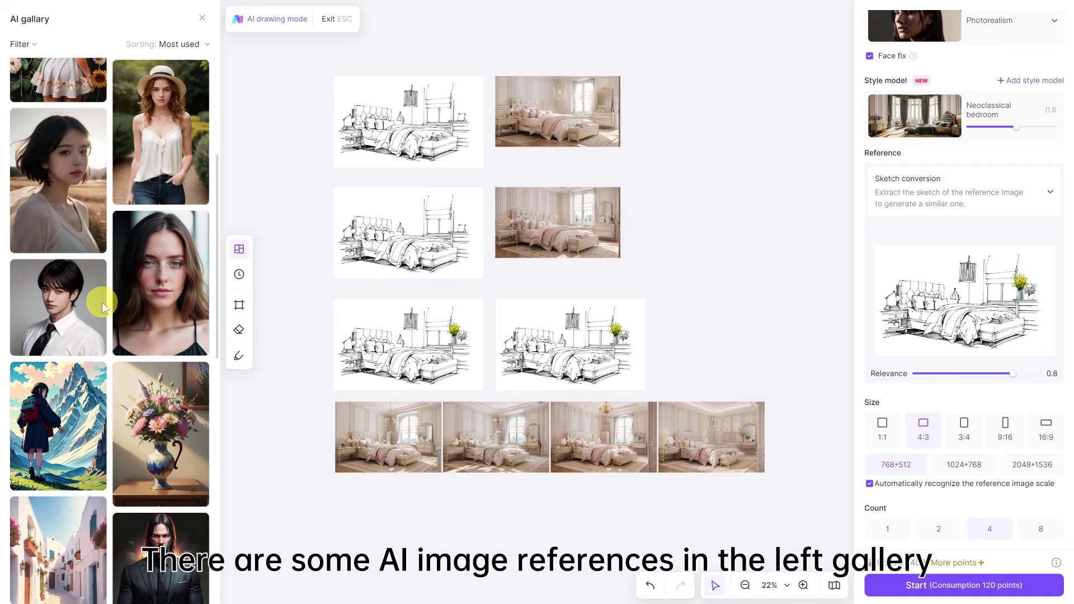
{"action": "scroll", "coordinate": [102, 303], "scroll_direction": "down", "scroll_amount": 2}
{"action": "scroll", "coordinate": [102, 303], "scroll_direction": "down", "scroll_amount": 1}
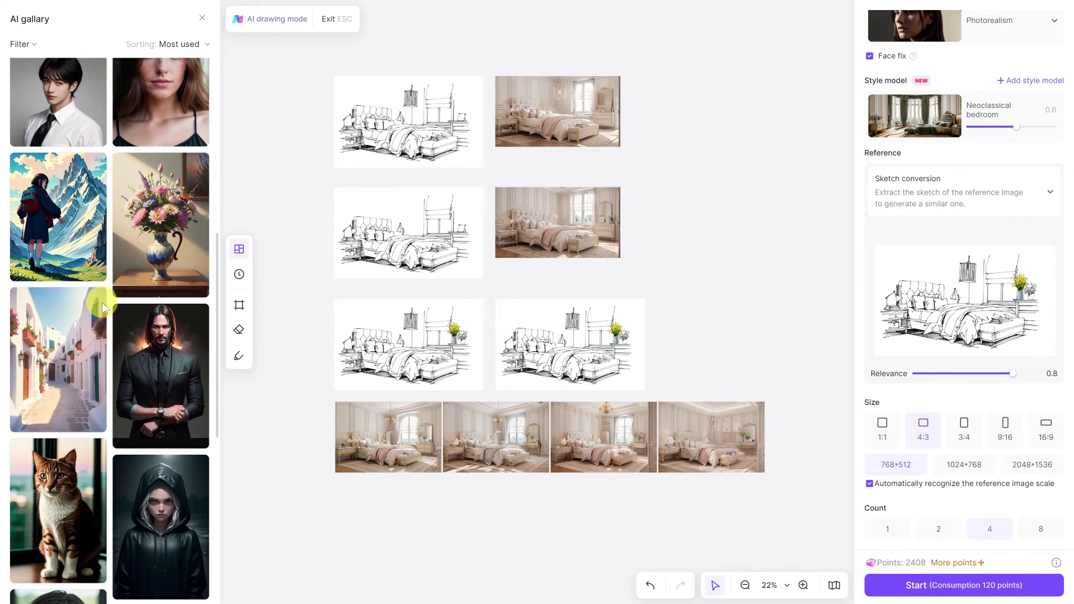
{"action": "left_click", "coordinate": [184, 228]}
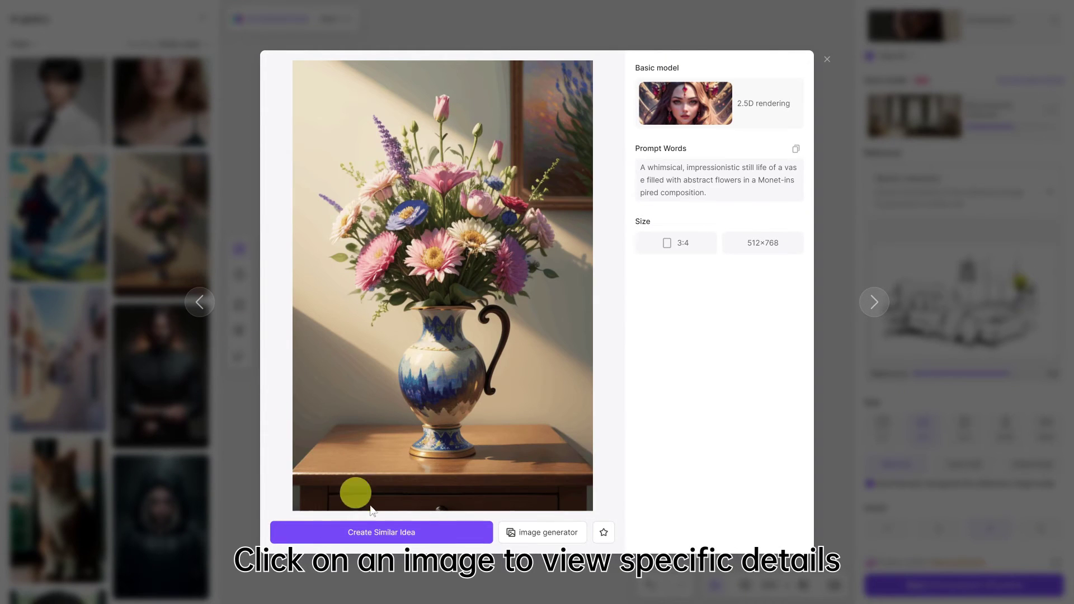
{"action": "left_click", "coordinate": [407, 533]}
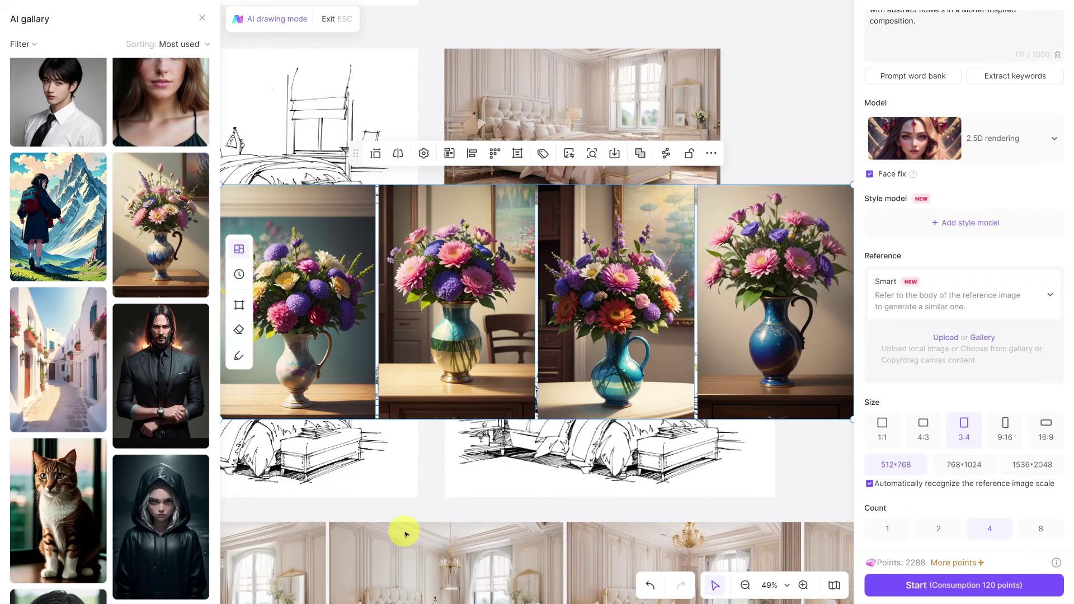
{"action": "scroll", "coordinate": [563, 254], "scroll_direction": "down", "scroll_amount": 5}
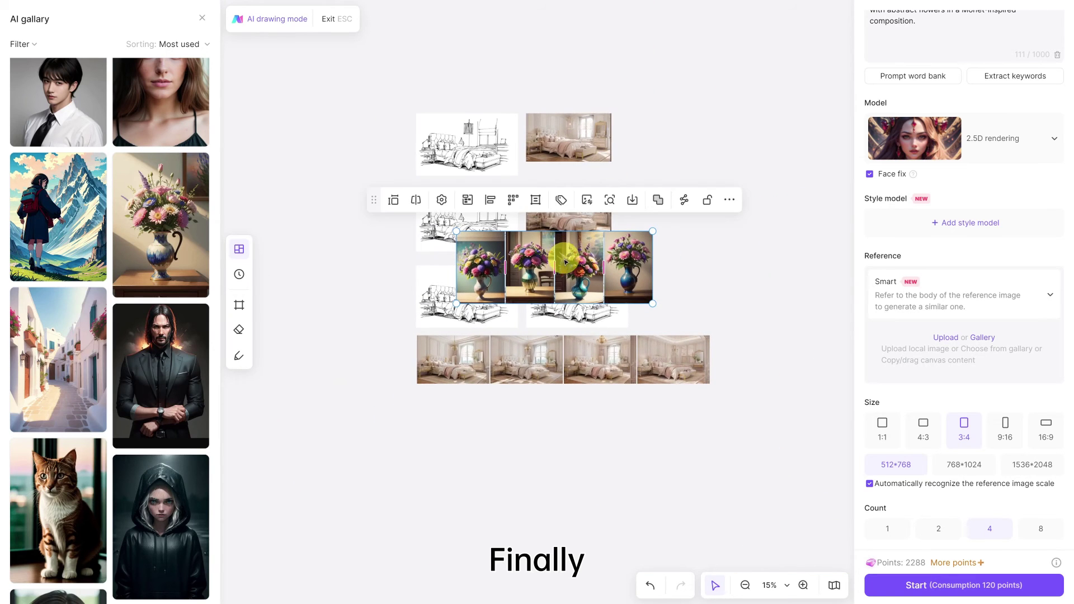
- Drag the vase row under the bedroom renders, then exit and reopen AI drawing mode
{"action": "left_click_drag", "start_coordinate": [564, 252], "coordinate": [563, 439]}
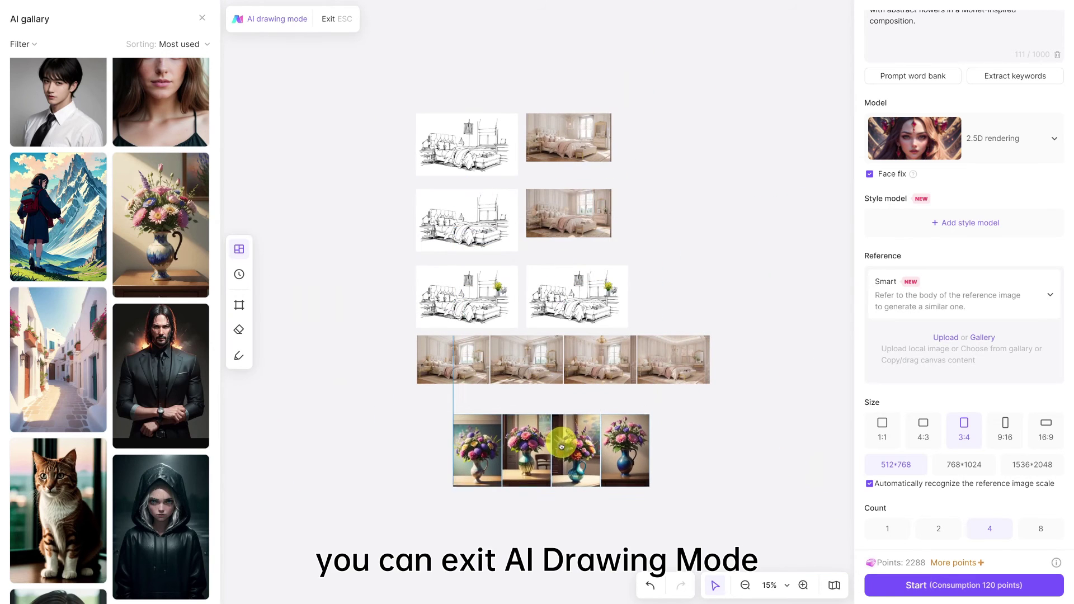
{"action": "left_click", "coordinate": [336, 19]}
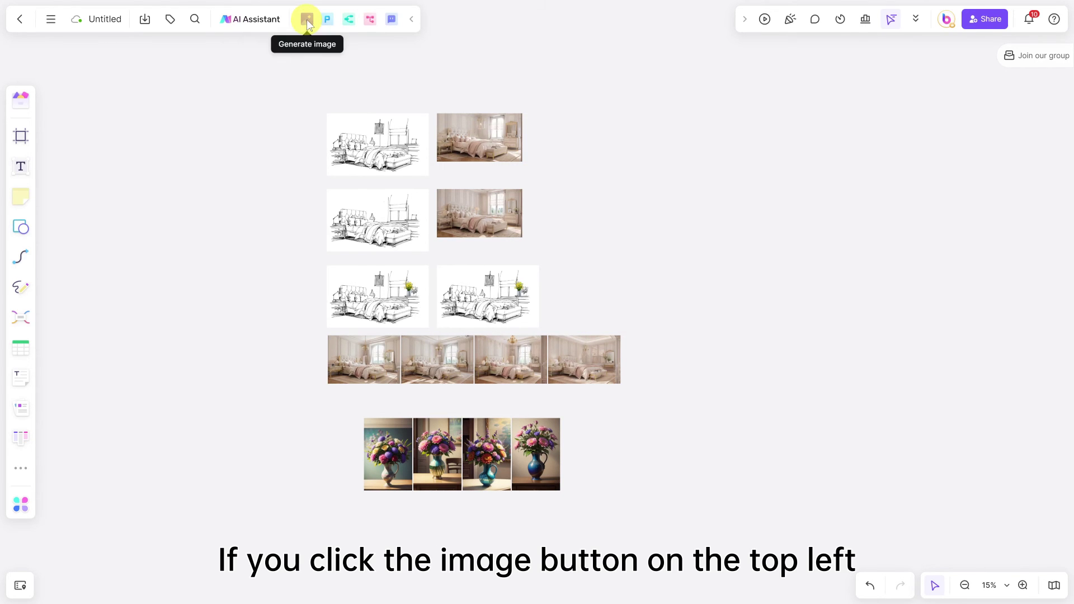
{"action": "left_click", "coordinate": [307, 18]}
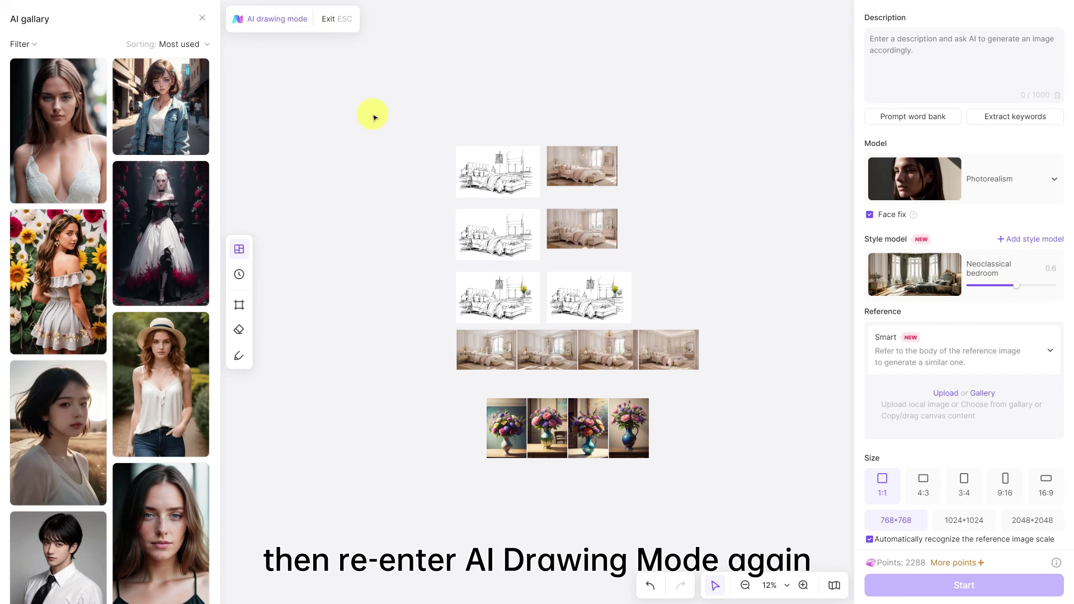